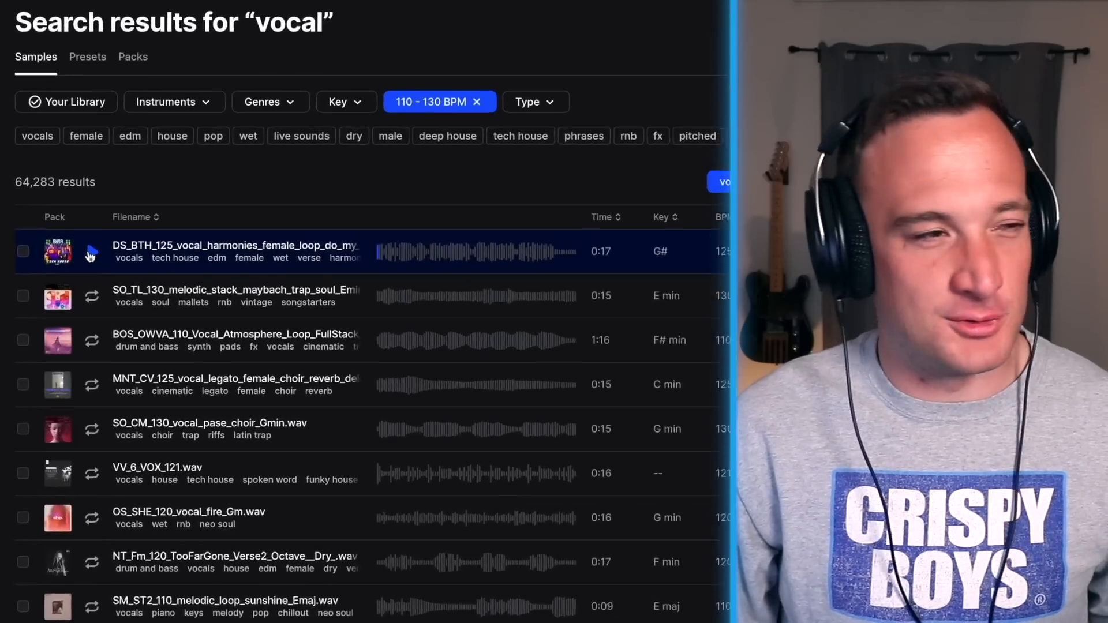
# Preview the female vocal harmonies loop at the head of the 110–130 BPM vocal search results and stop it.
pyautogui.click(88, 251)
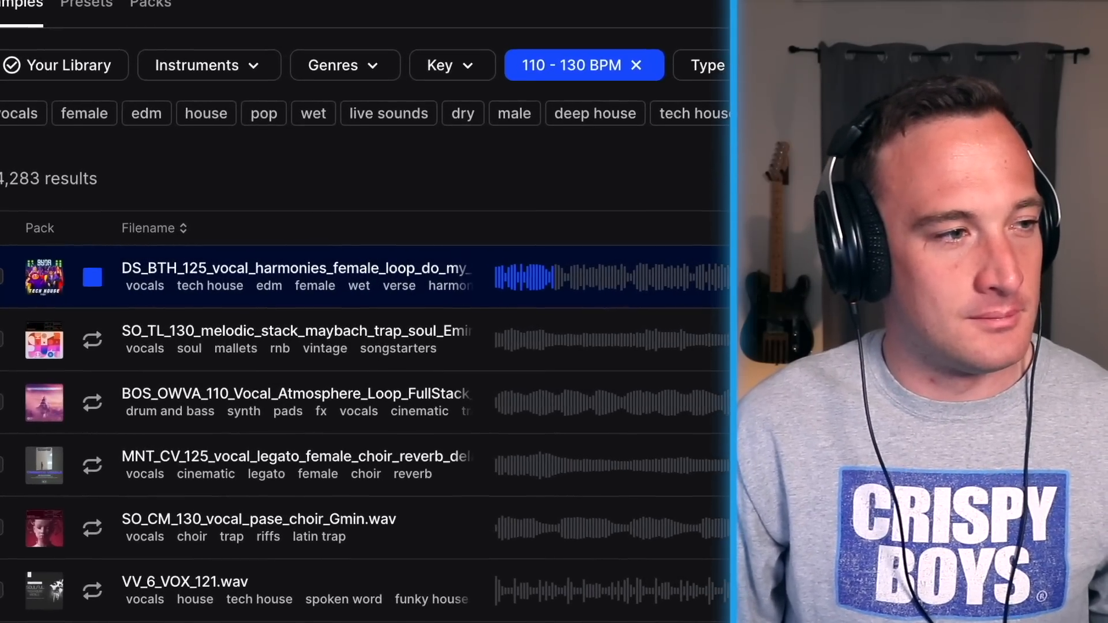
pyautogui.click(94, 278)
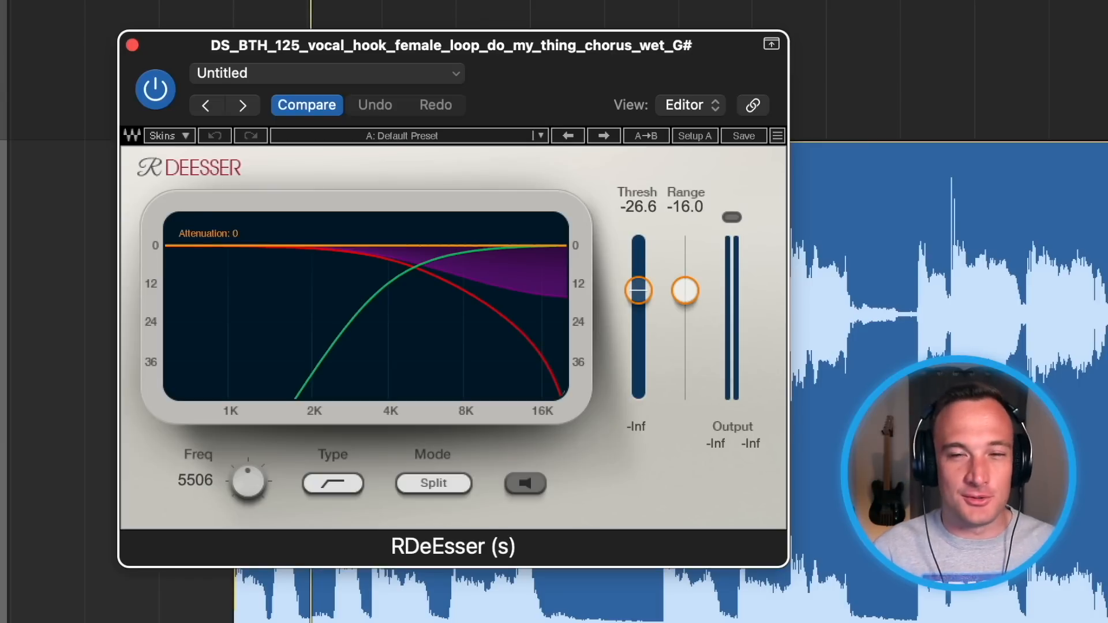
# Split the vocal hook region around its second loud phrase and lower the gain of that isolated piece.
pyautogui.press('space')
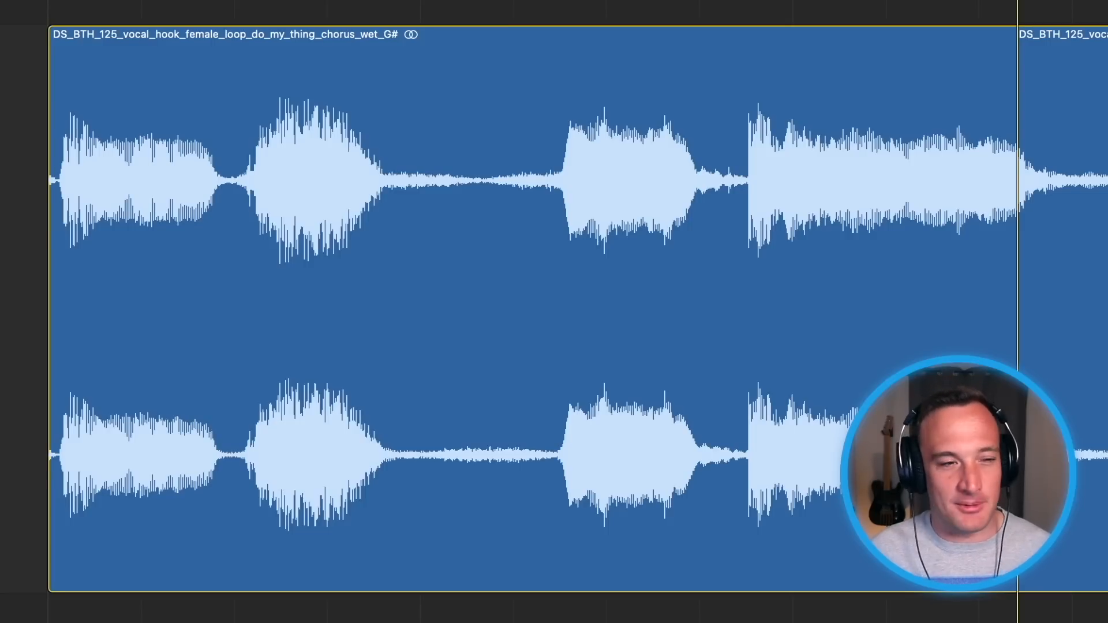
pyautogui.click(235, 189)
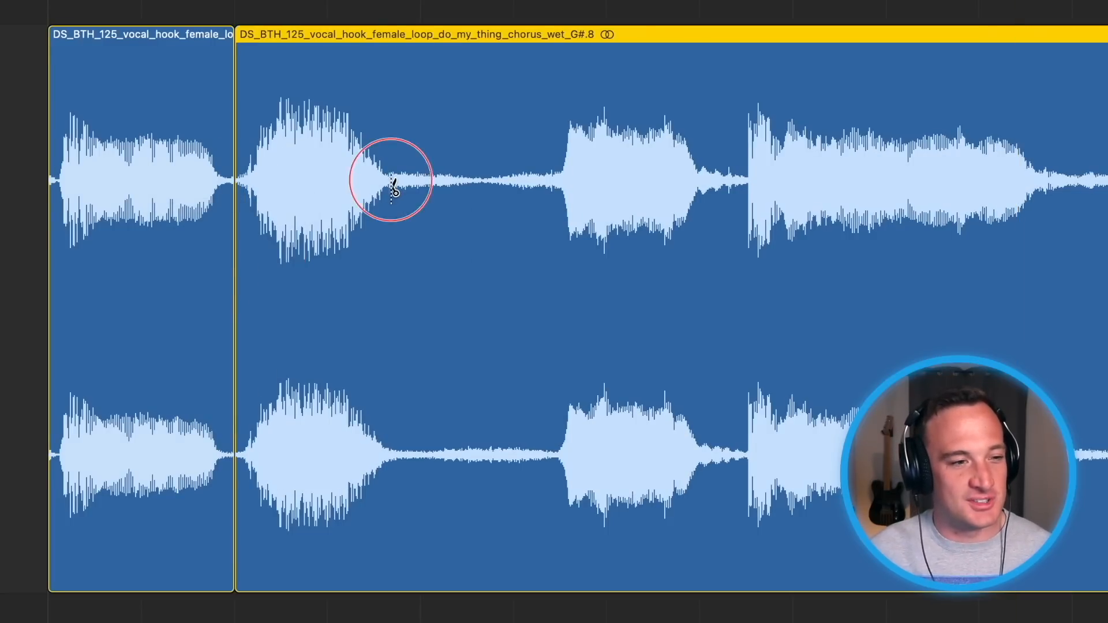
pyautogui.click(391, 188)
pyautogui.click(335, 194)
pyautogui.hotkey('ctrl', 'shift', '-')
pyautogui.hotkey('ctrl', 'shift', '-')
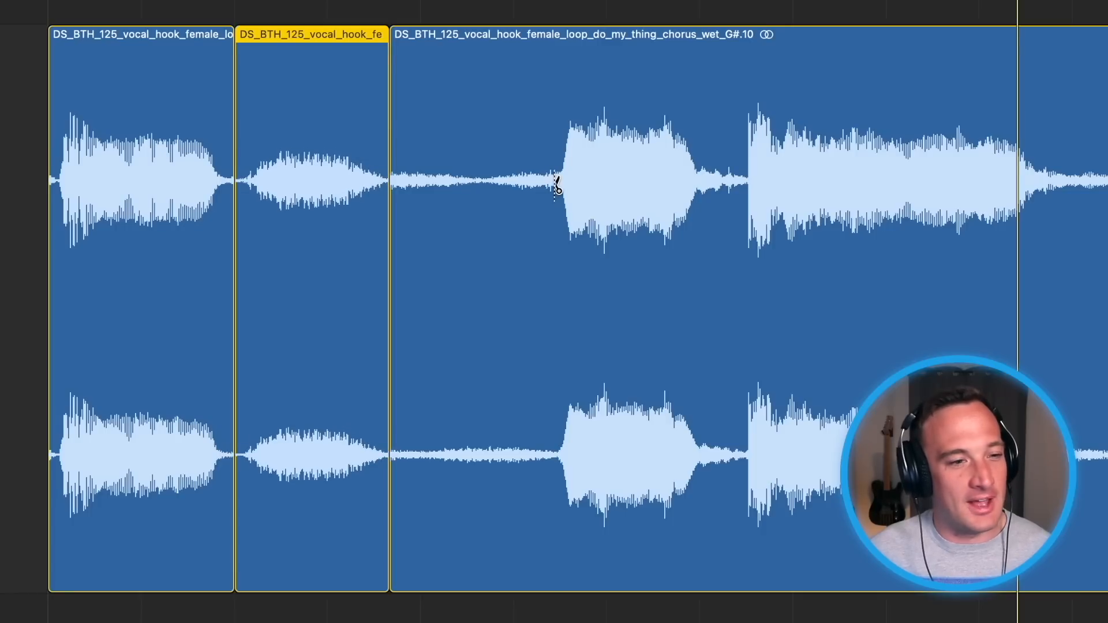
# Split off the quiet section just before the third phrase of the vocal hook, raise its gain and play it back.
pyautogui.click(553, 184)
pyautogui.click(462, 173)
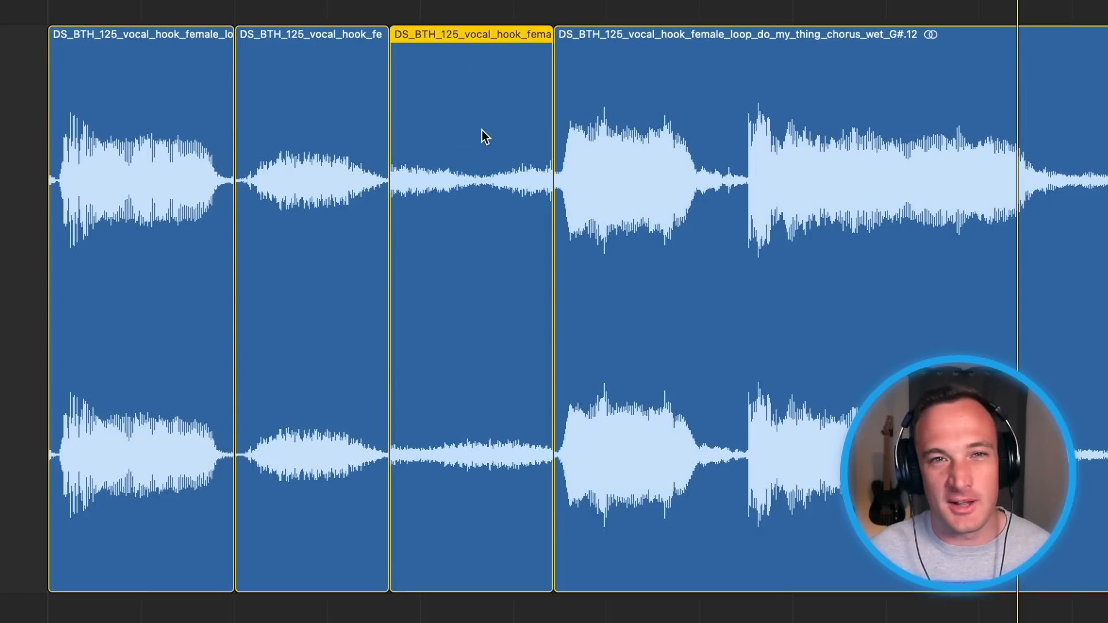
pyautogui.press('space')
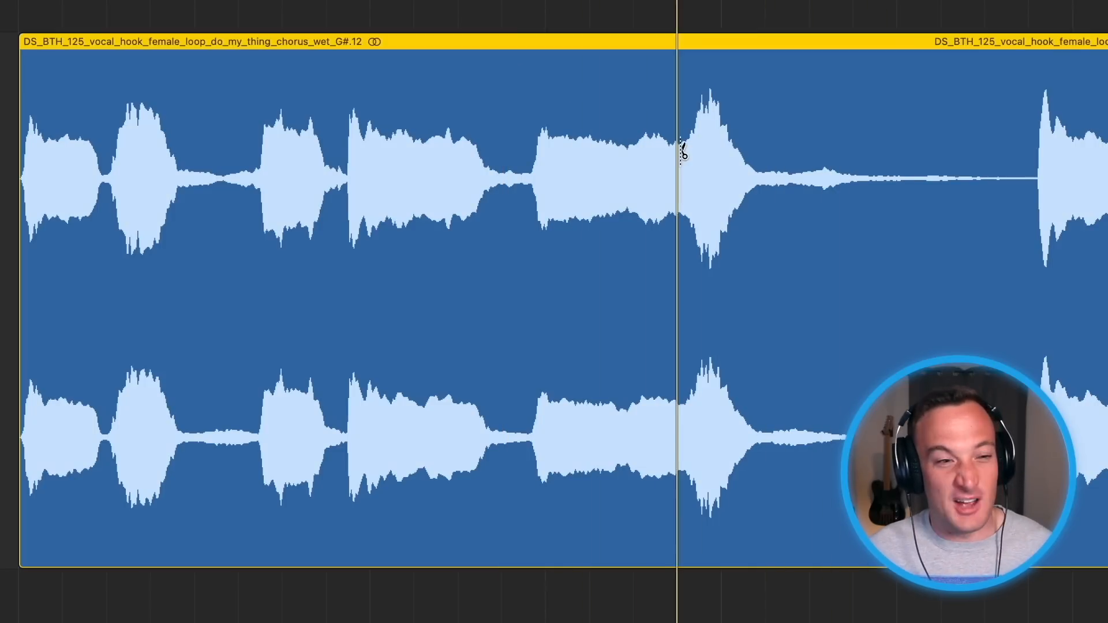
# Isolate the loud swell around bar 30 of the vocal hook in its own region and reduce its gain to soften it.
pyautogui.click(678, 147)
pyautogui.click(762, 171)
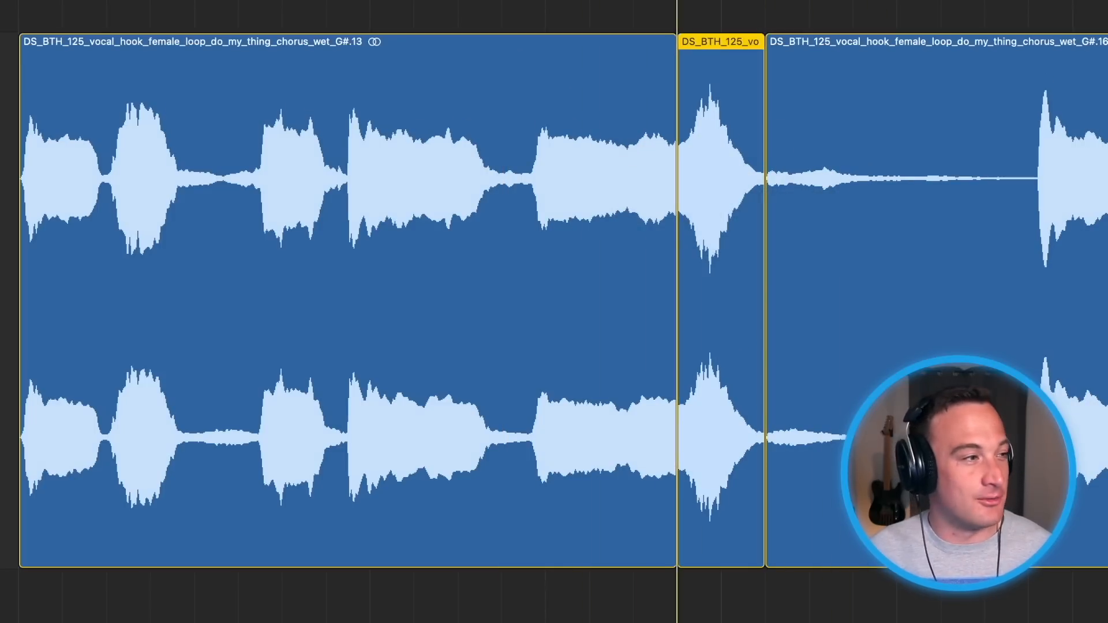
pyautogui.hotkey('ctrl', 'shift', '-')
pyautogui.hotkey('ctrl', 'shift', '-')
pyautogui.hotkey('ctrl', 'shift', '-')
pyautogui.hotkey('ctrl', 'shift', '-')
pyautogui.hotkey('ctrl', 'shift', '-')
pyautogui.hotkey('ctrl', 'shift', '-')
pyautogui.hotkey('ctrl', 'shift', '-')
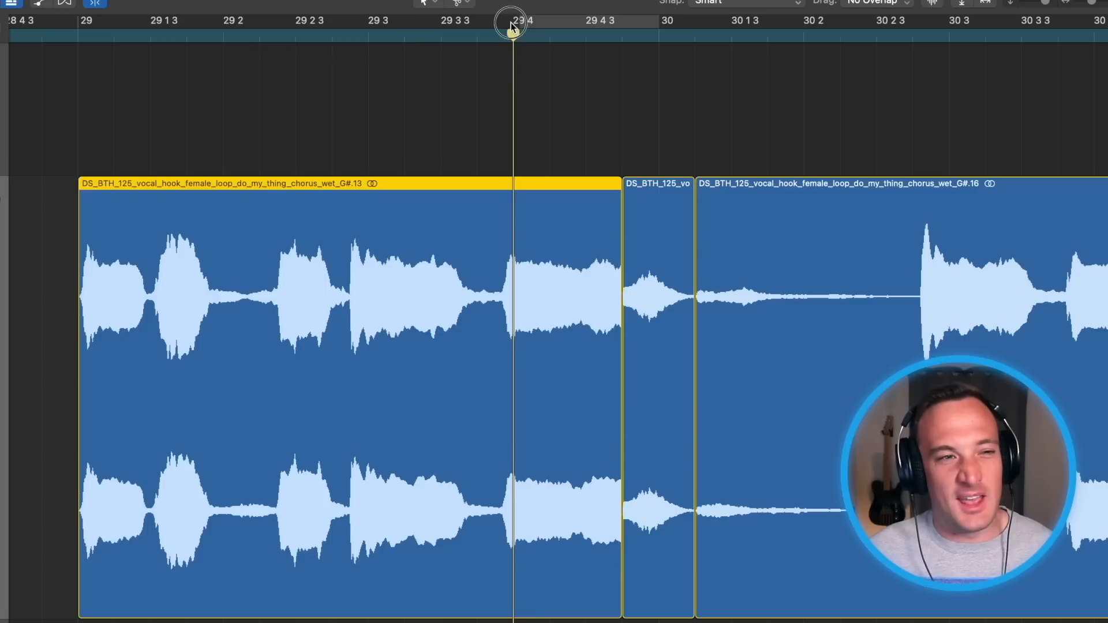
pyautogui.moveTo(512, 22); pyautogui.dragTo(702, 34)
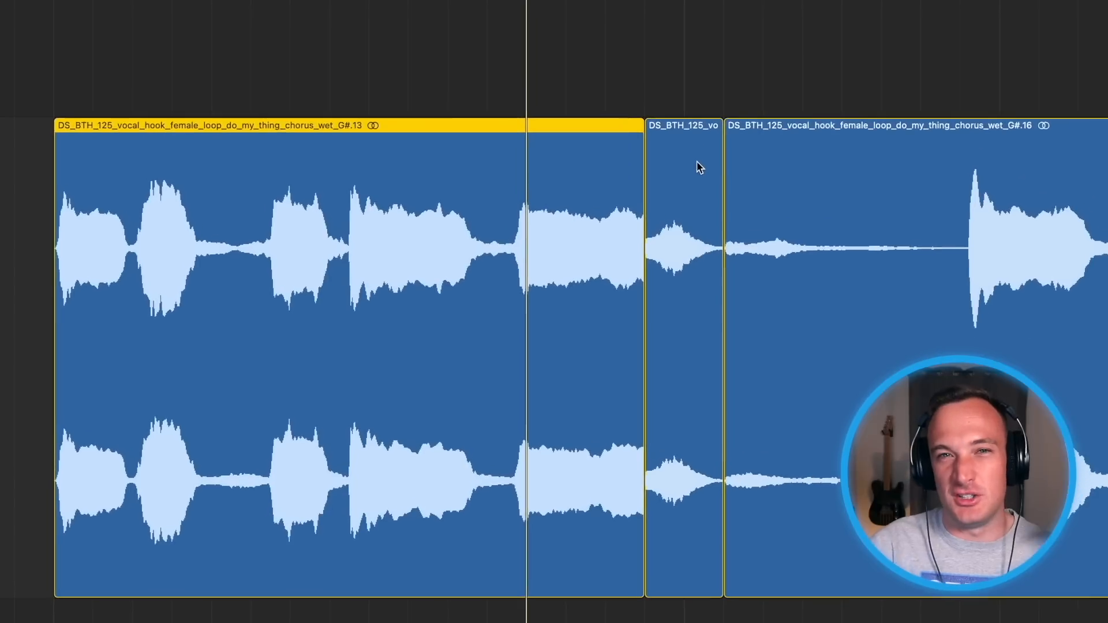
pyautogui.click(732, 89)
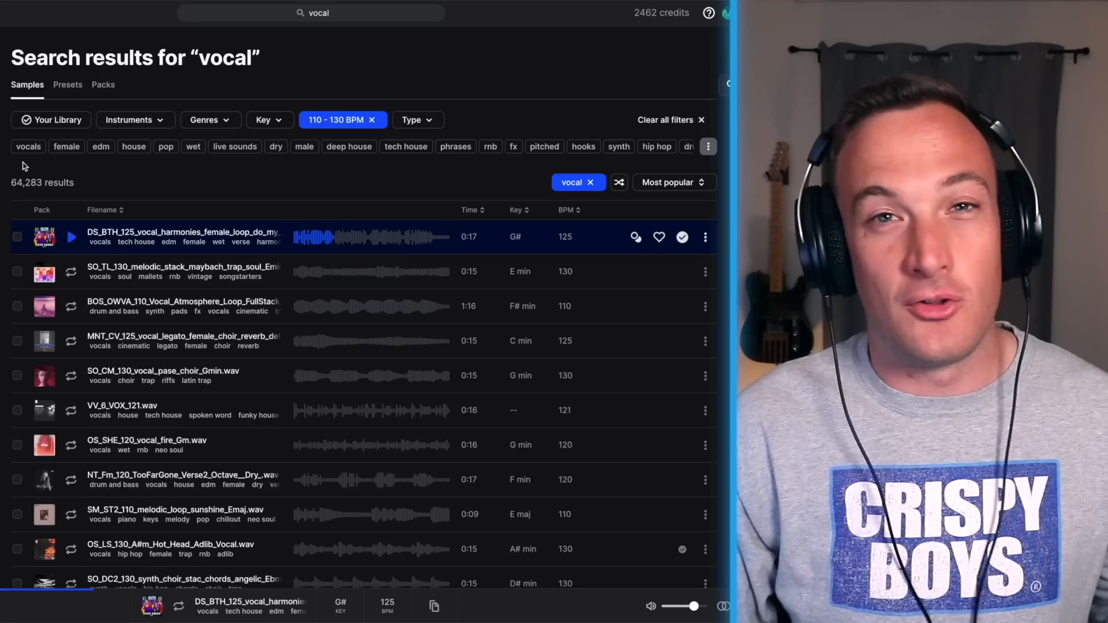
# Filter the vocal search results by the vocals and dry tags and preview the first sample.
pyautogui.click(27, 148)
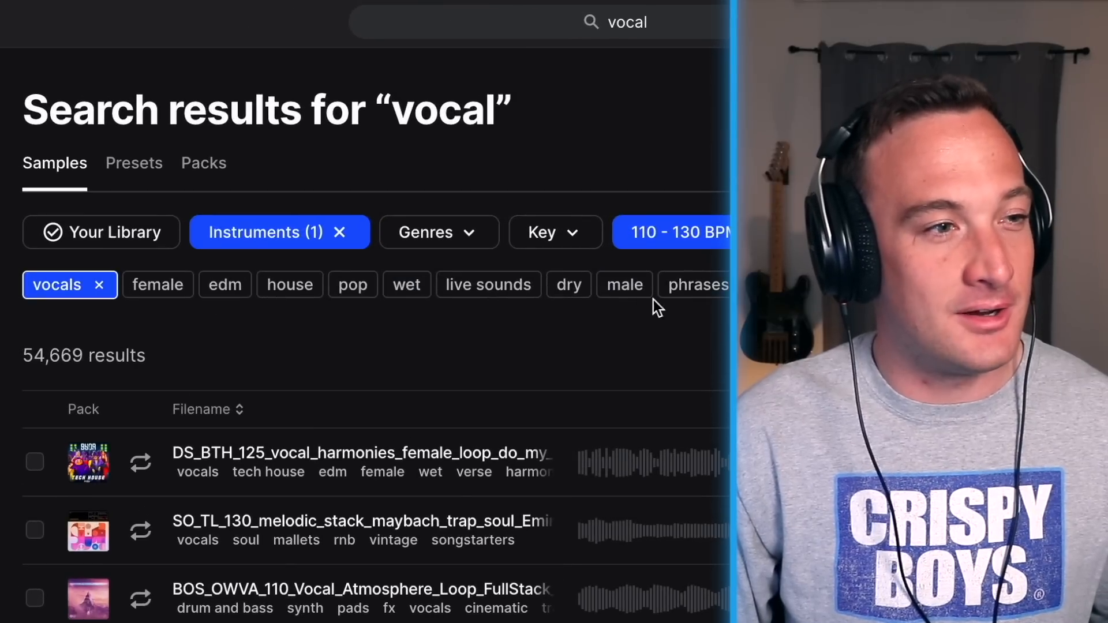
pyautogui.click(577, 298)
pyautogui.click(136, 453)
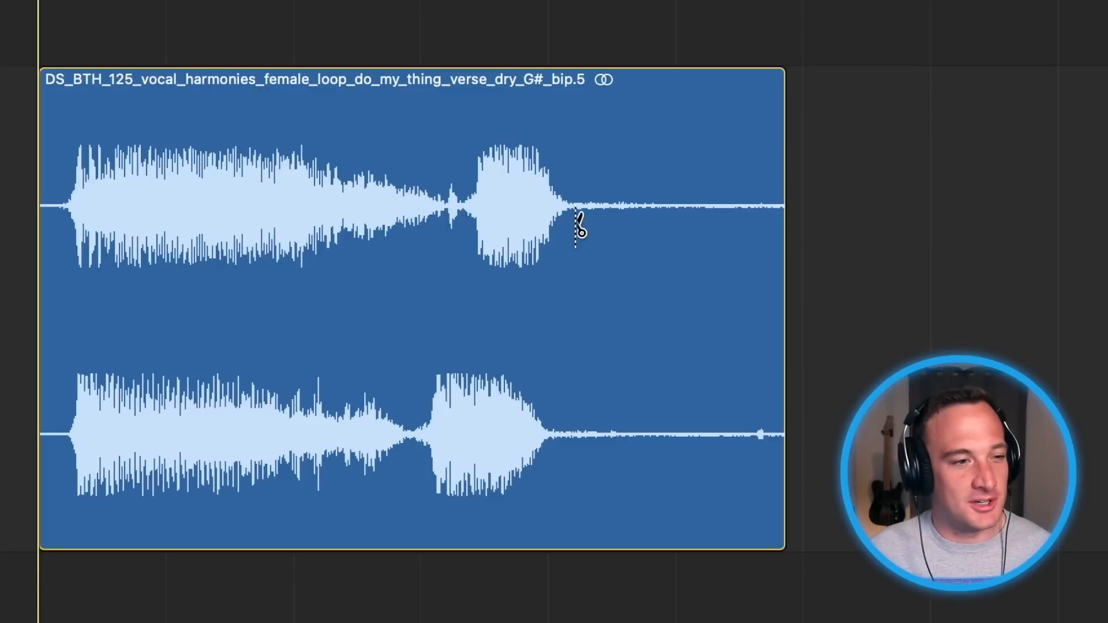
# Split the dry vocal harmonies region just after its second phrase and rebalance the parts, reducing the loud one before boosting both.
pyautogui.click(576, 224)
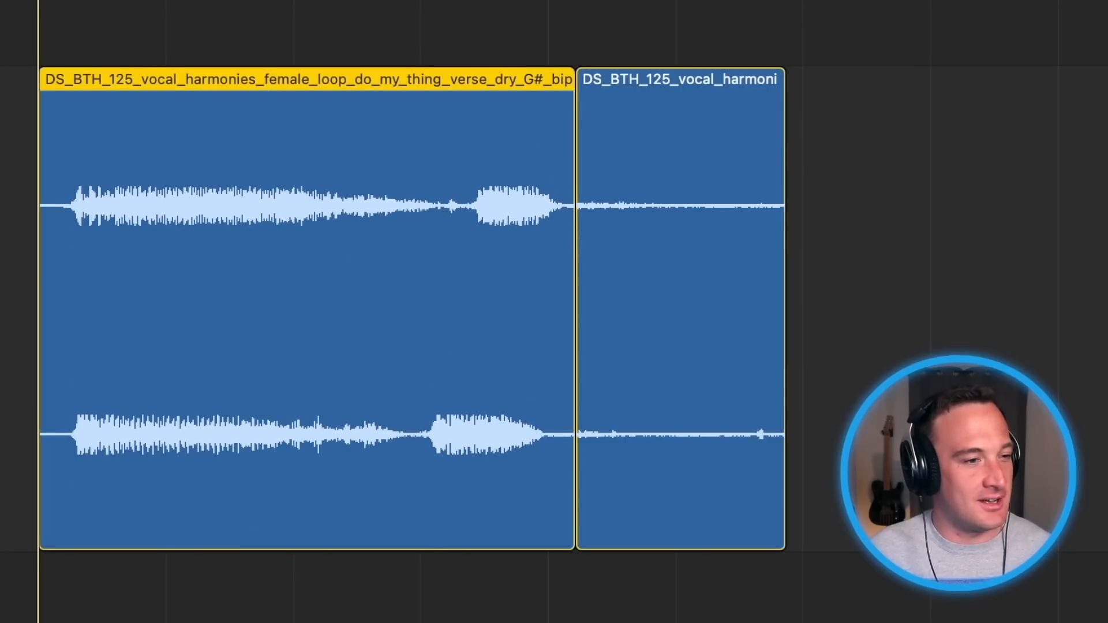
pyautogui.click(1016, 313)
pyautogui.press('super+a')
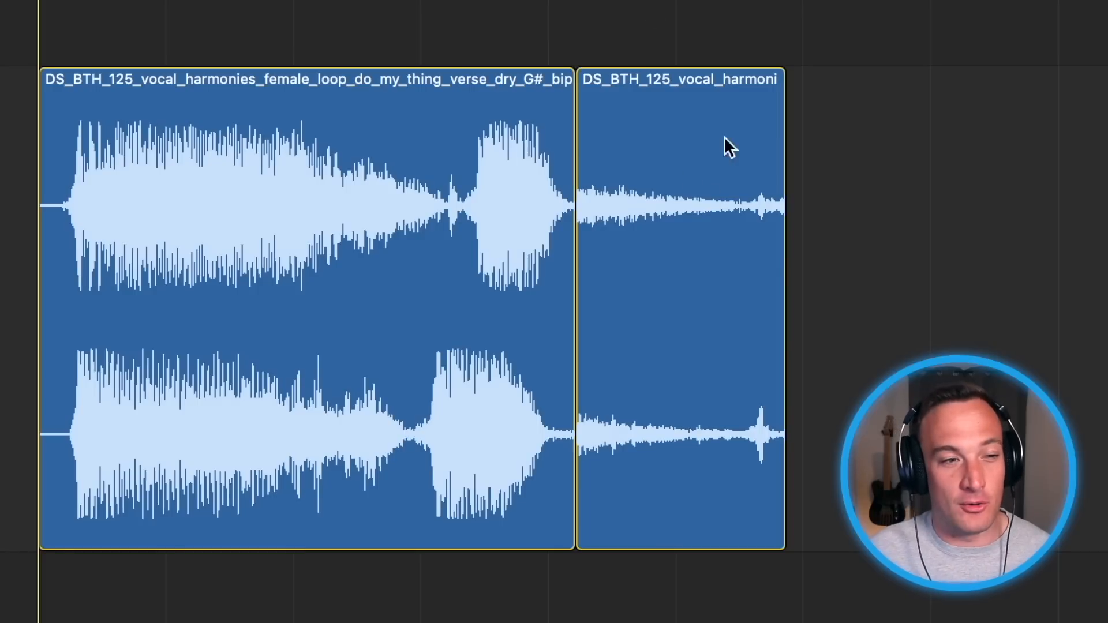
pyautogui.press('space')
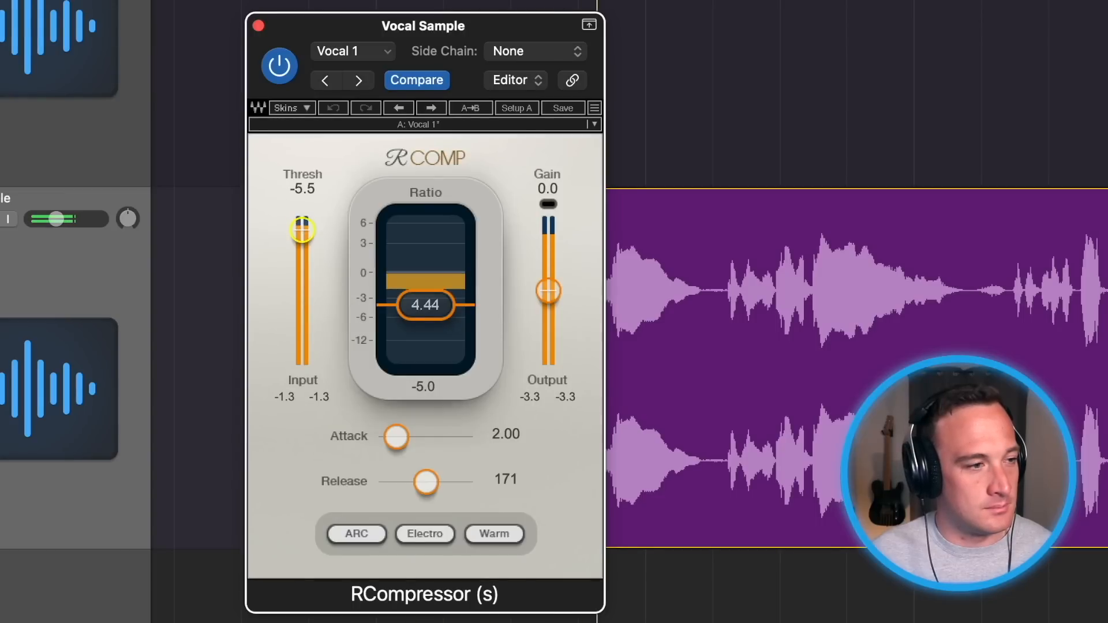
# Fine-tune the RCompressor threshold on the Vocal Sample track around -5.5 and play back the vocal.
pyautogui.moveTo(301, 229); pyautogui.dragTo(302, 228)
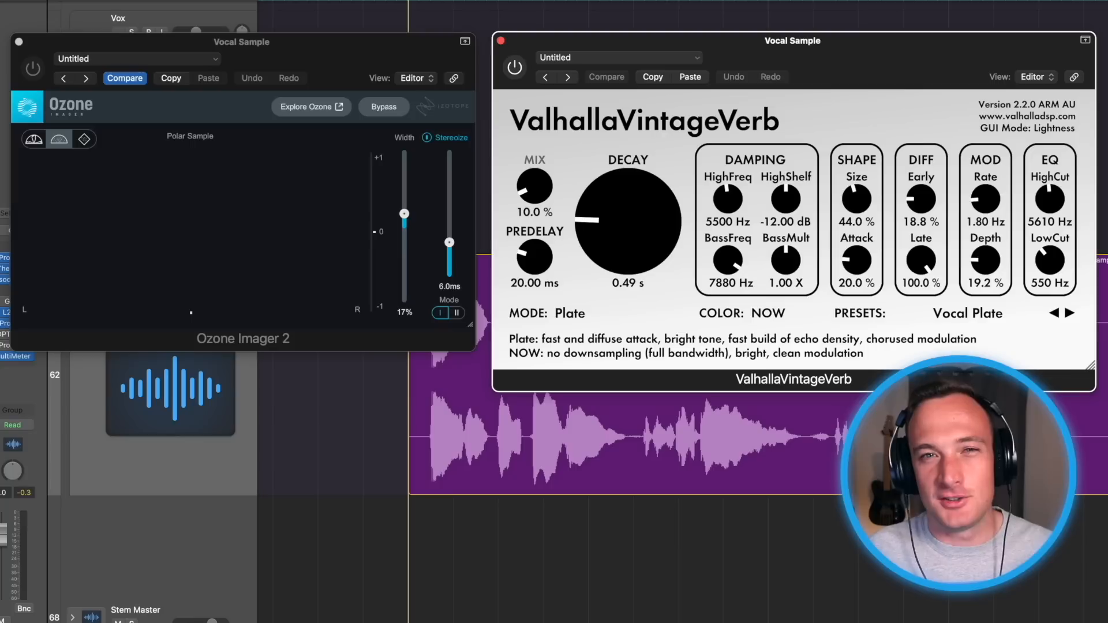
pyautogui.press('space')
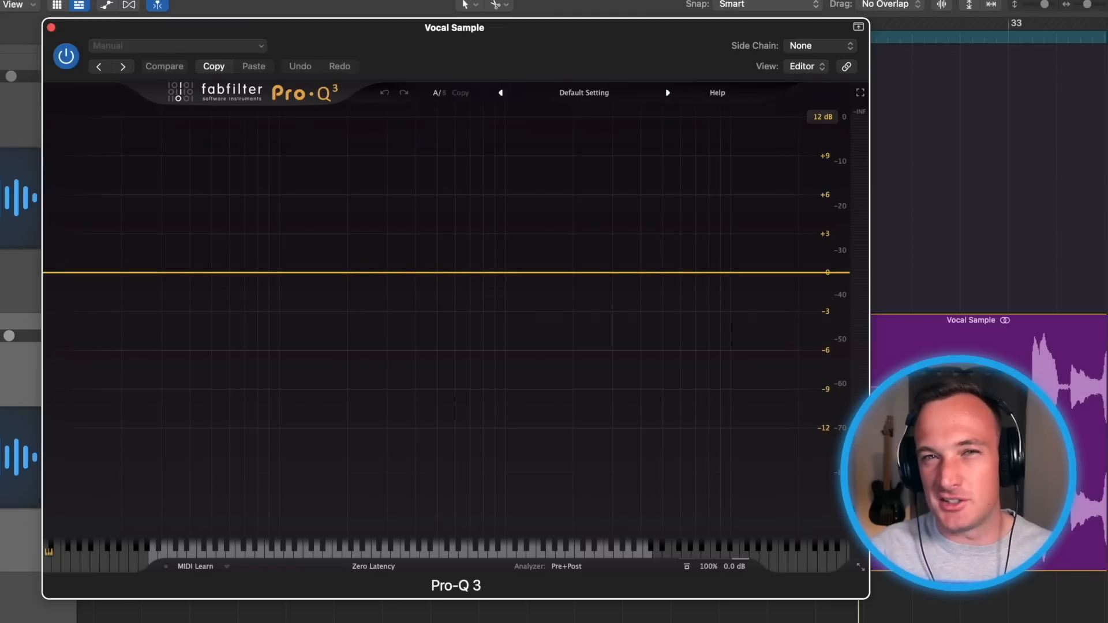
# Examine the vocal's upper-mid frequencies with a Pro-Q 3 bell band at about 3479 Hz to locate harsh resonances.
pyautogui.moveTo(477, 254); pyautogui.dragTo(741, 230)
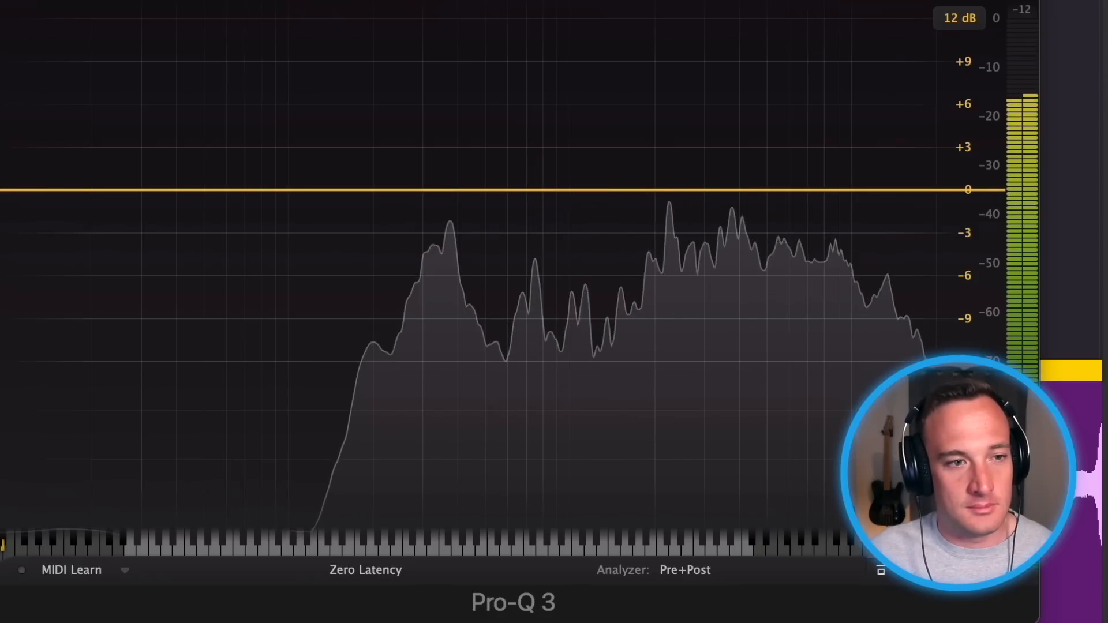
pyautogui.moveTo(704, 190)
pyautogui.mouseDown()
pyautogui.moveTo(739, 105)
pyautogui.moveTo(700, 110)
pyautogui.moveTo(698, 163)
pyautogui.moveTo(722, 188)
pyautogui.mouseUp()
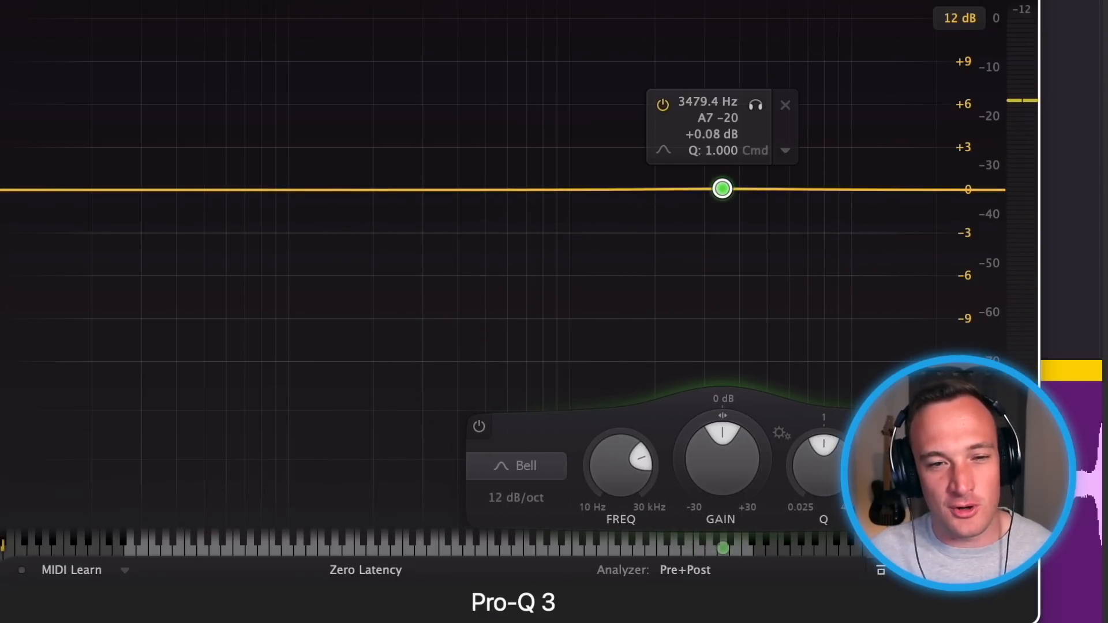
pyautogui.doubleClick(722, 188)
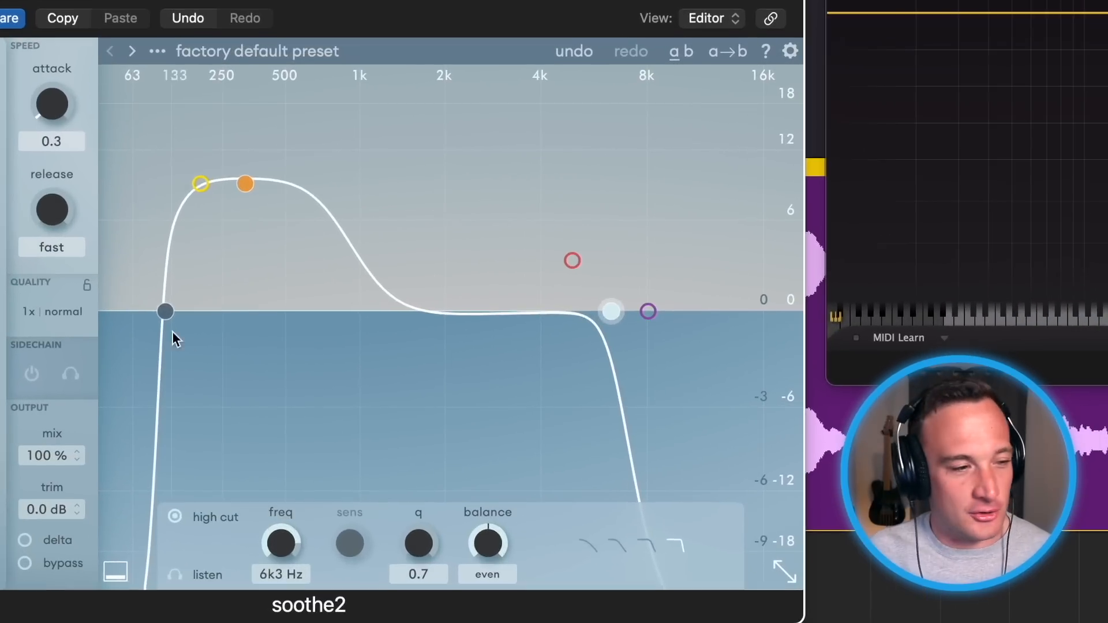
# Focus soothe2 on the vocal's upper mids with band 2 at 4.2 kHz and a raised low cut, fine-tuning sharpness and depth.
pyautogui.moveTo(163, 327); pyautogui.dragTo(466, 330)
pyautogui.moveTo(245, 183); pyautogui.dragTo(558, 148)
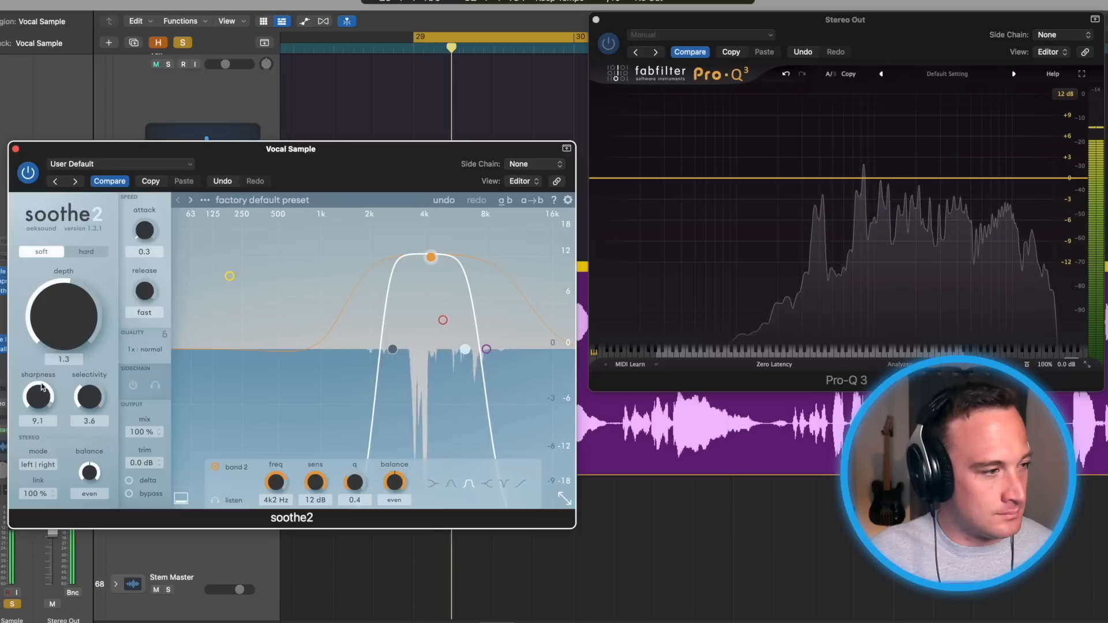
pyautogui.moveTo(41, 384); pyautogui.dragTo(40, 388)
pyautogui.moveTo(52, 325); pyautogui.dragTo(54, 334)
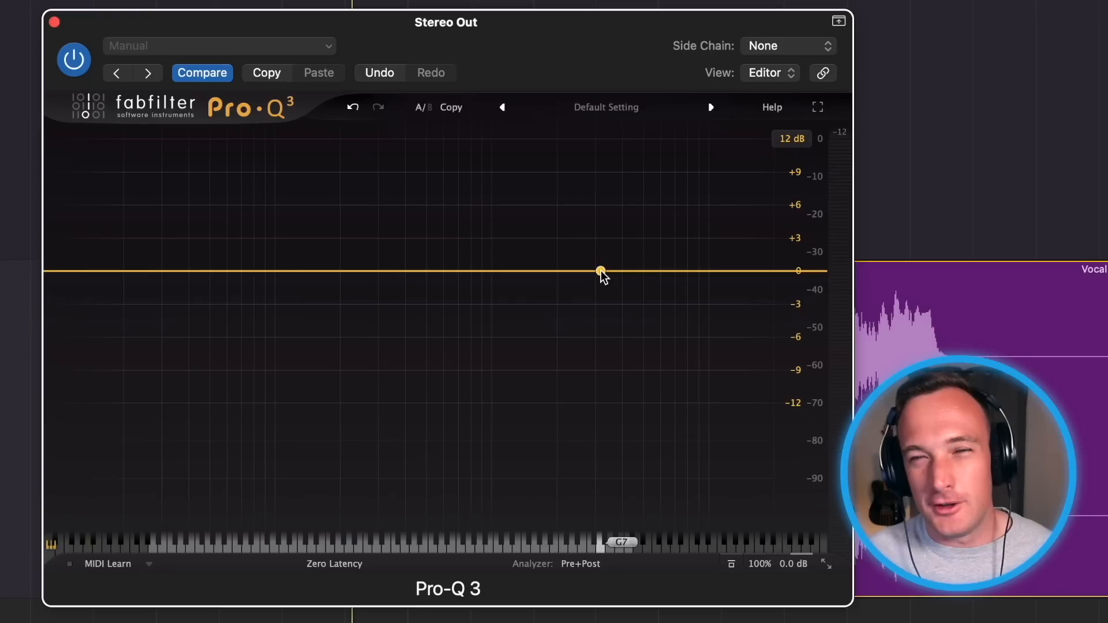
# Try a bell cut of about 6 dB at G7 in the Pro-Q 3 on the stereo output.
pyautogui.moveTo(604, 271); pyautogui.dragTo(607, 338)
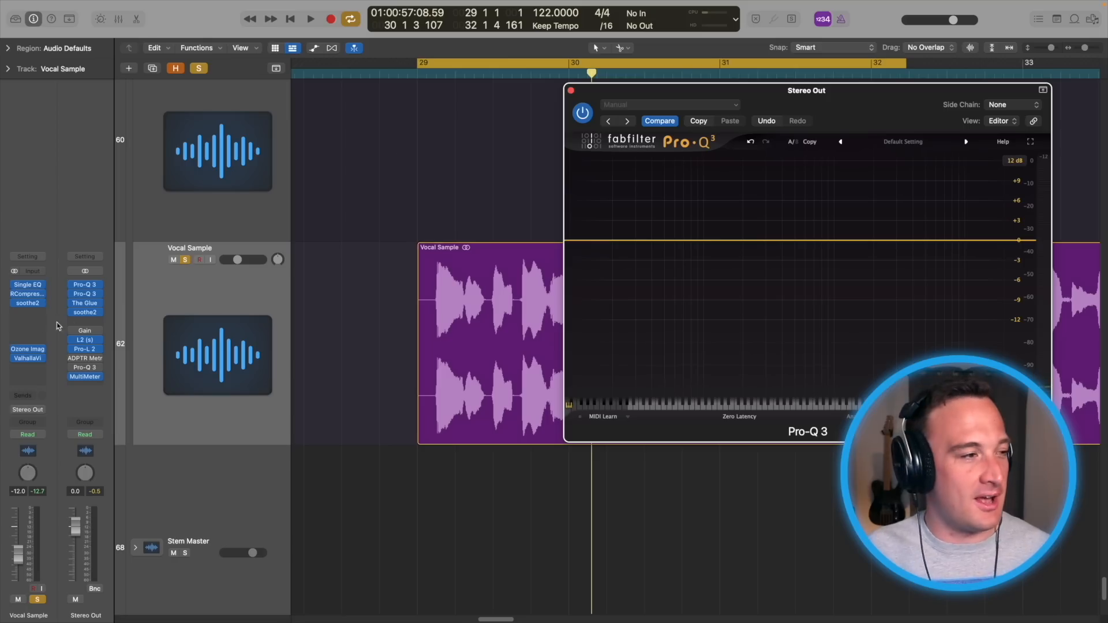
# Add a second soothe2 after the first on the Vocal Sample track and adjust its depth for the range up to about 1 kHz.
pyautogui.click(27, 312)
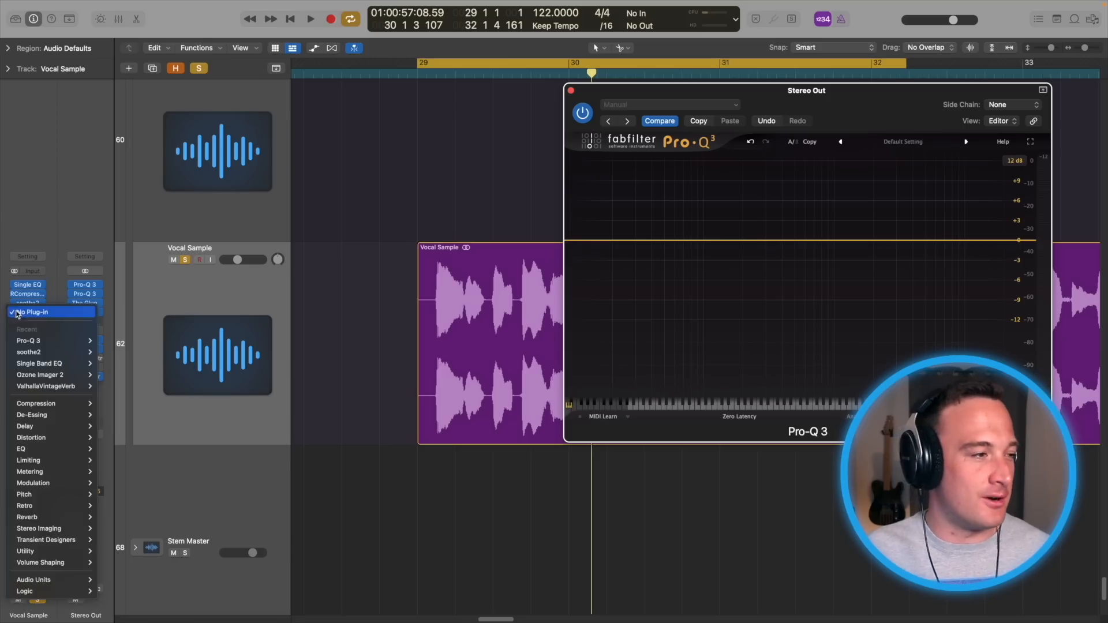
pyautogui.click(67, 352)
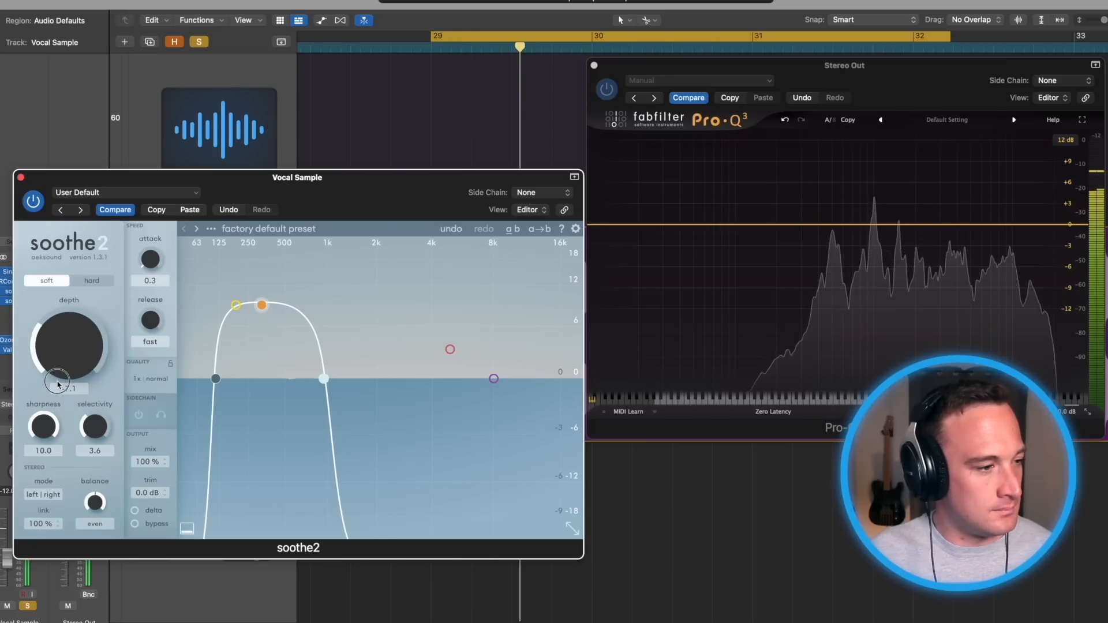
pyautogui.moveTo(56, 372); pyautogui.dragTo(54, 368)
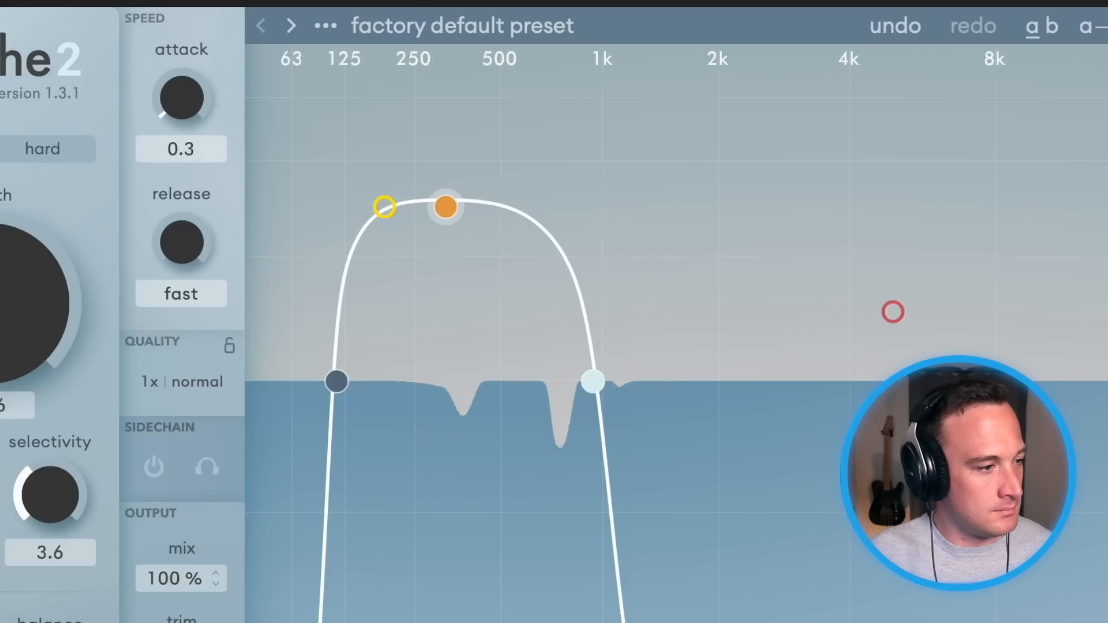